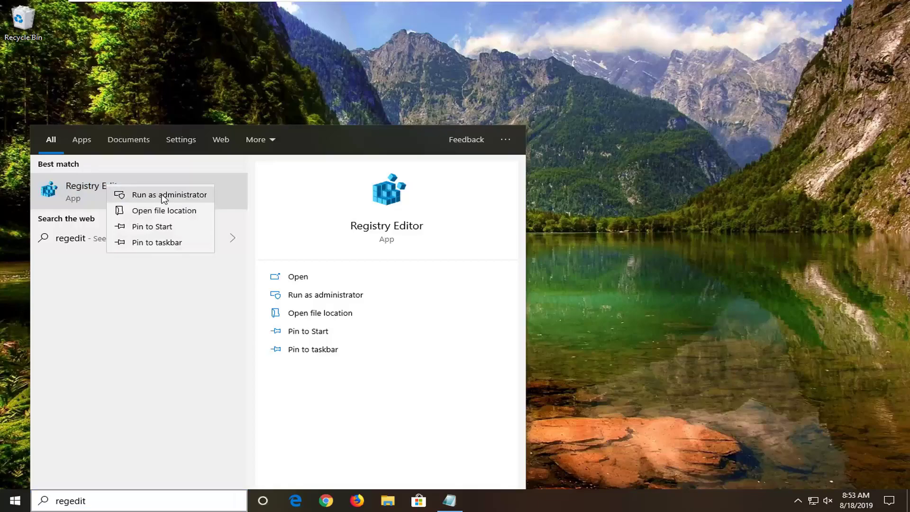
- Launch Registry Editor with administrator rights and approve the elevation request
left_click(162, 195)
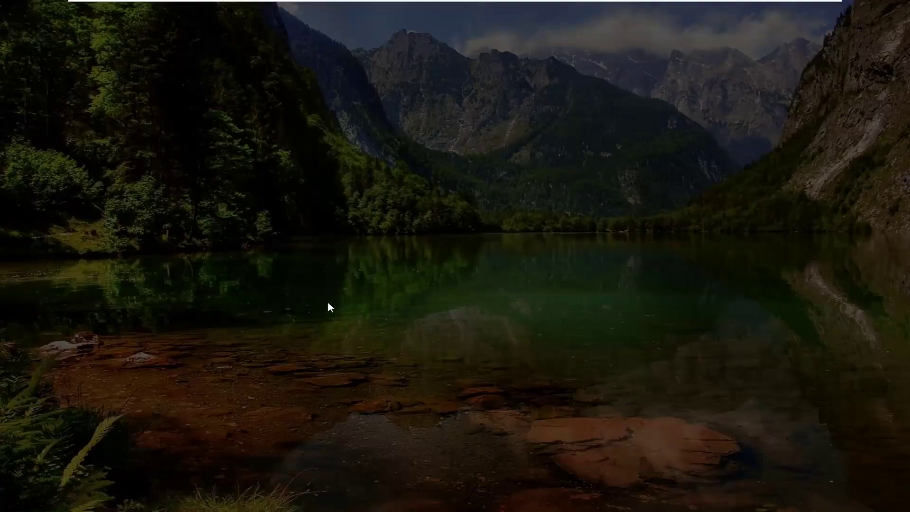
left_click(360, 325)
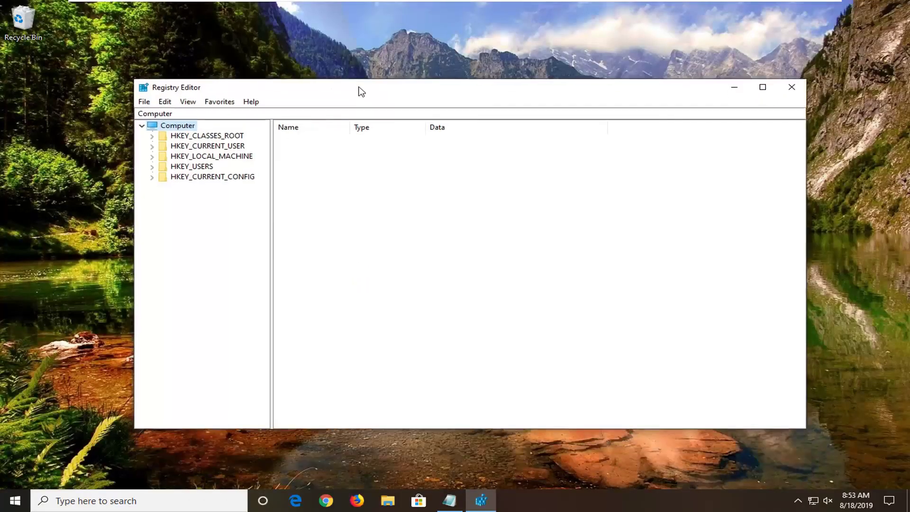
left_click_drag(359, 88, 359, 86)
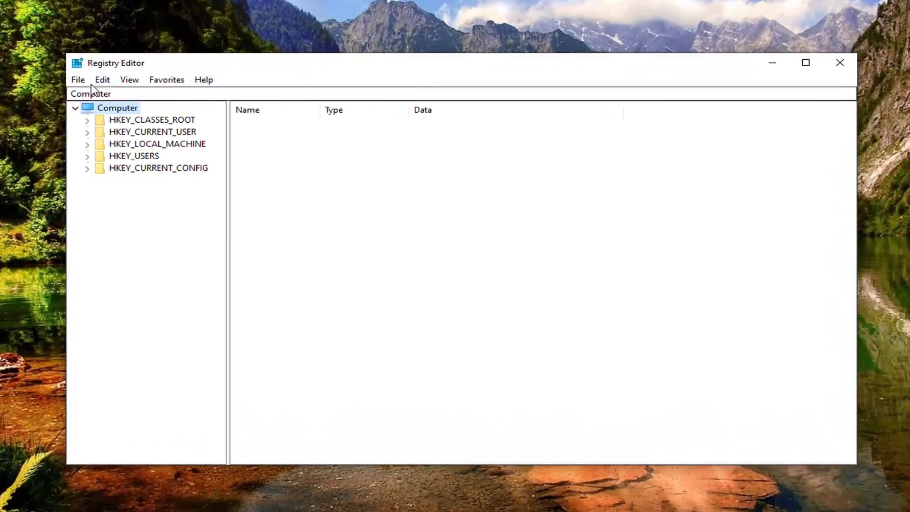
left_click(77, 81)
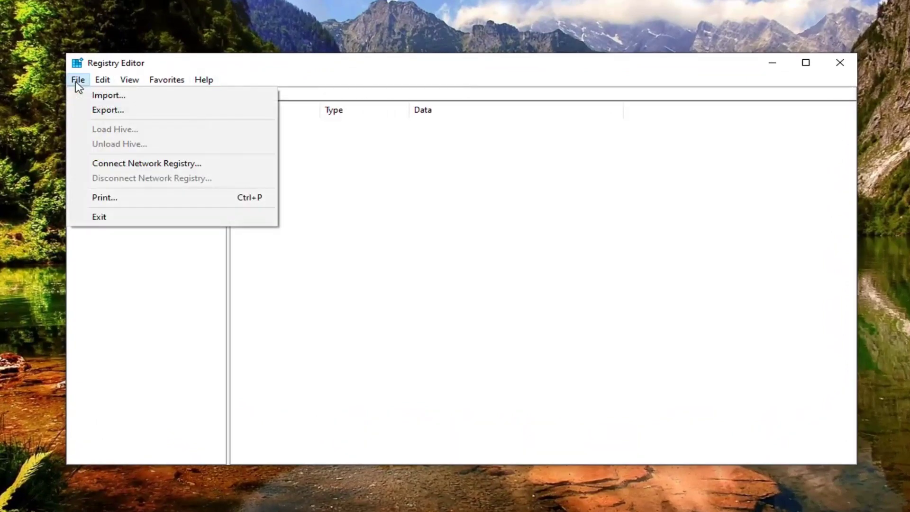
left_click(92, 110)
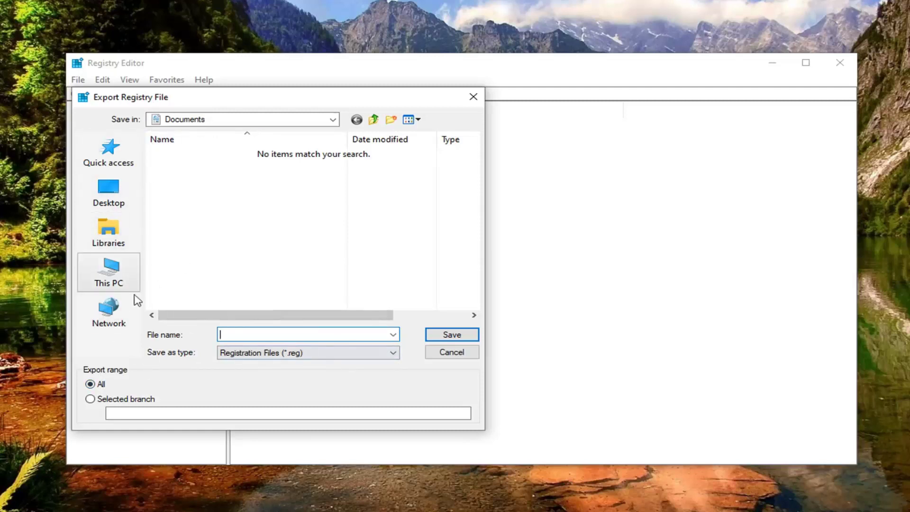
left_click(434, 351)
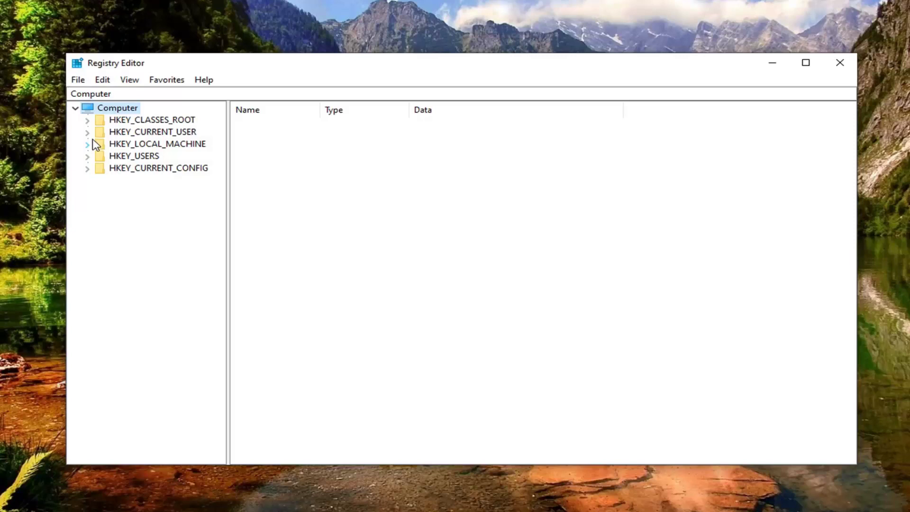
- Expand the registry tree to HKEY_LOCAL_MACHINE\SYSTEM\CurrentControlSet\Control\Class, widening the key pane for readable names
double_click(137, 145)
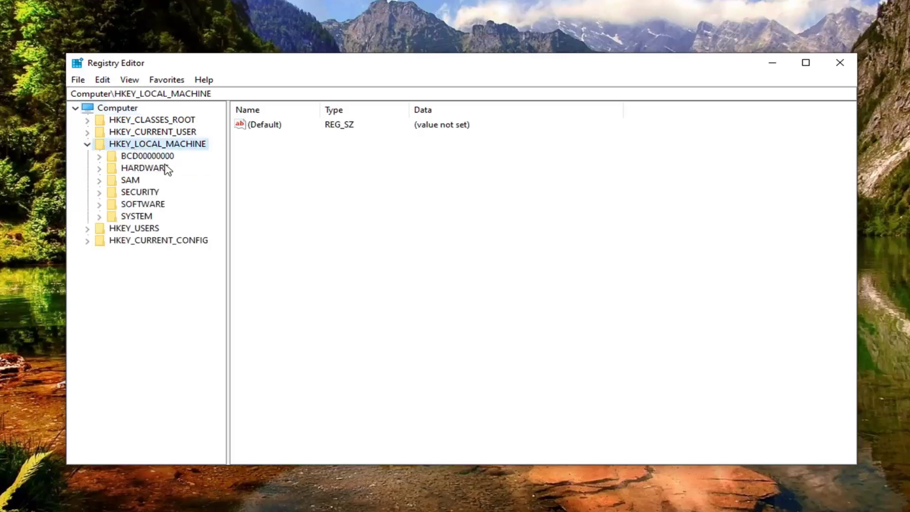
left_click(134, 218)
double_click(134, 218)
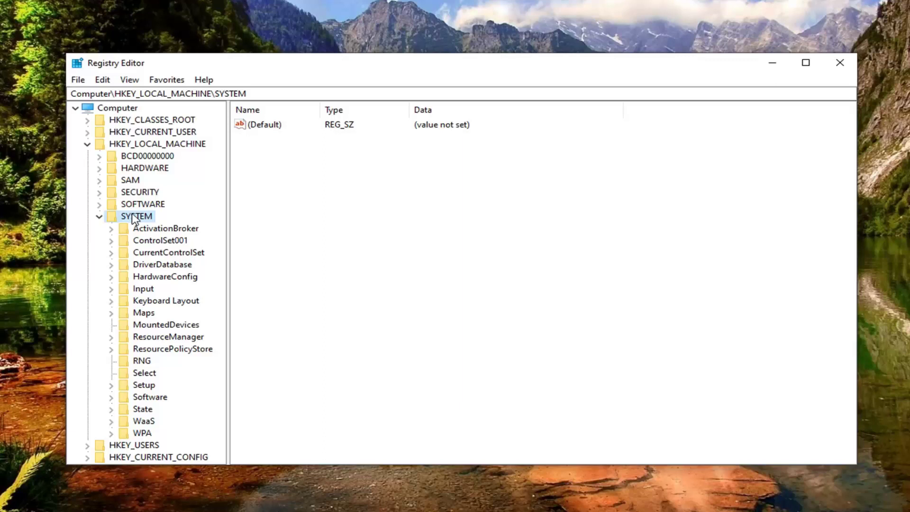
left_click(152, 257)
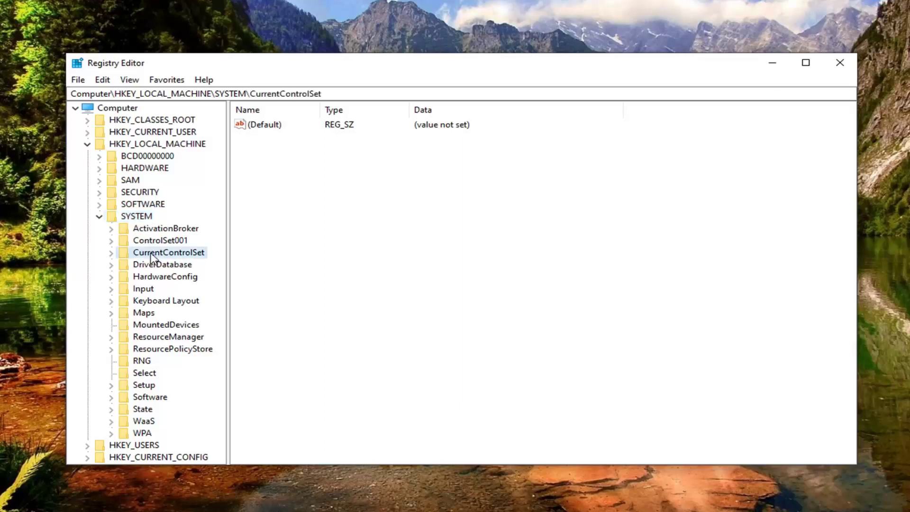
double_click(153, 257)
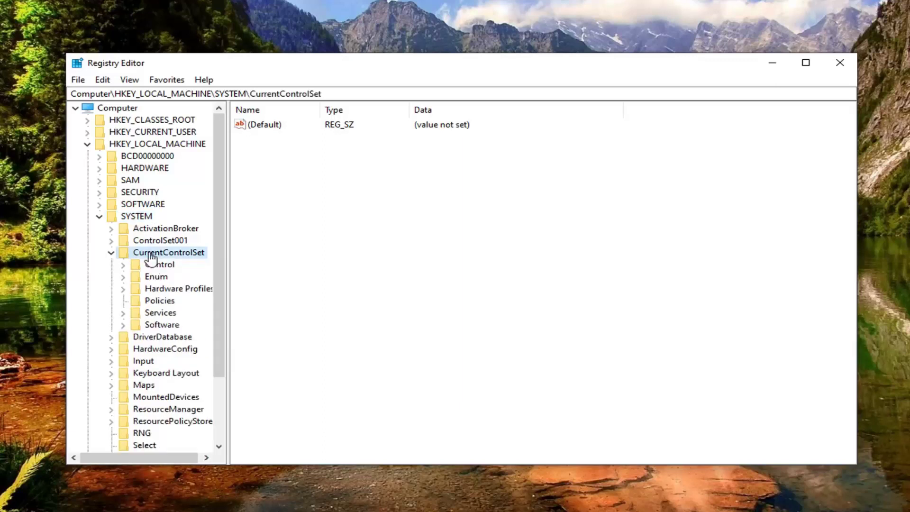
left_click(150, 267)
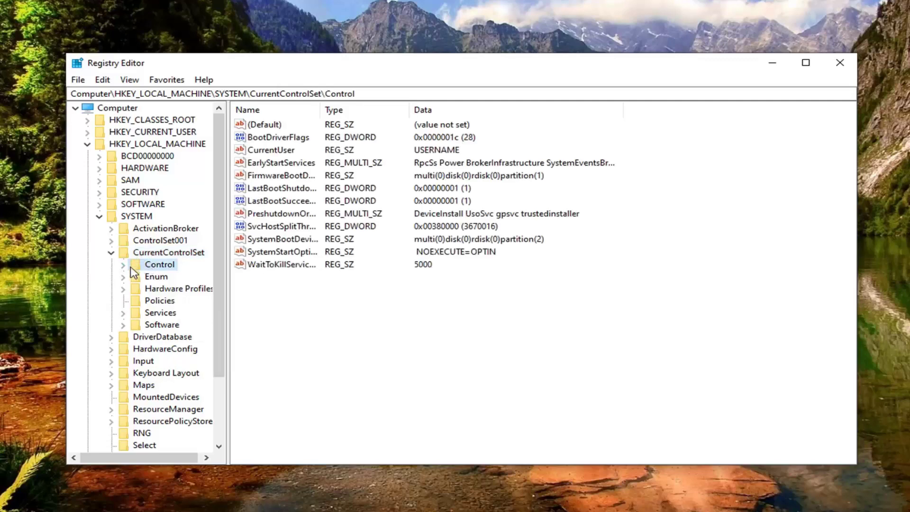
left_click(124, 265)
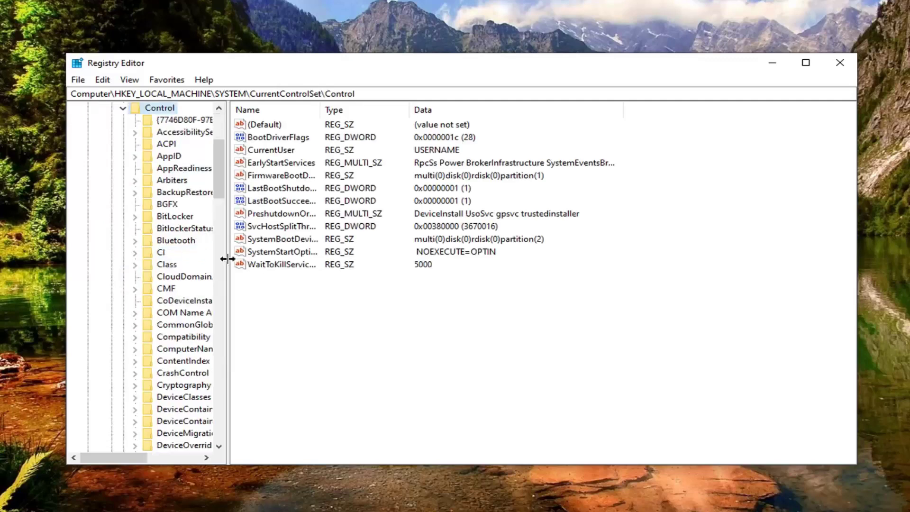
left_click_drag(228, 264, 317, 264)
left_click(173, 266)
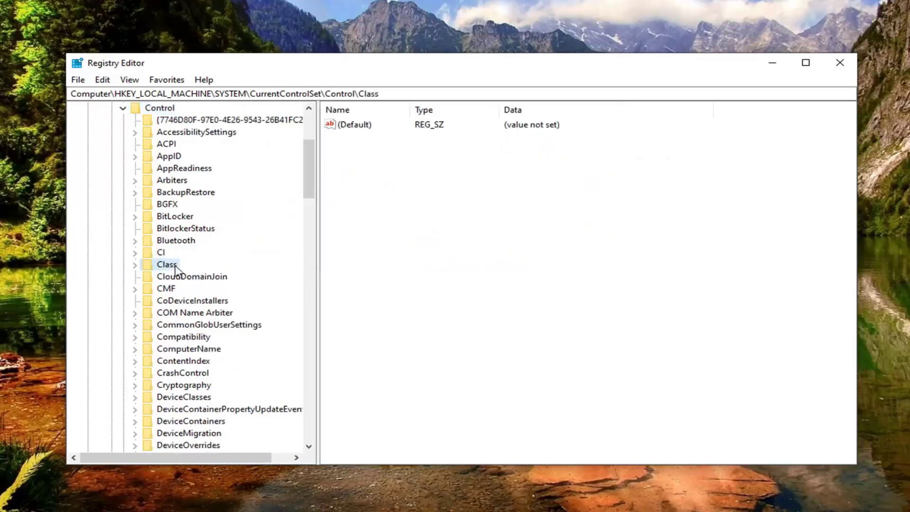
left_click(134, 266)
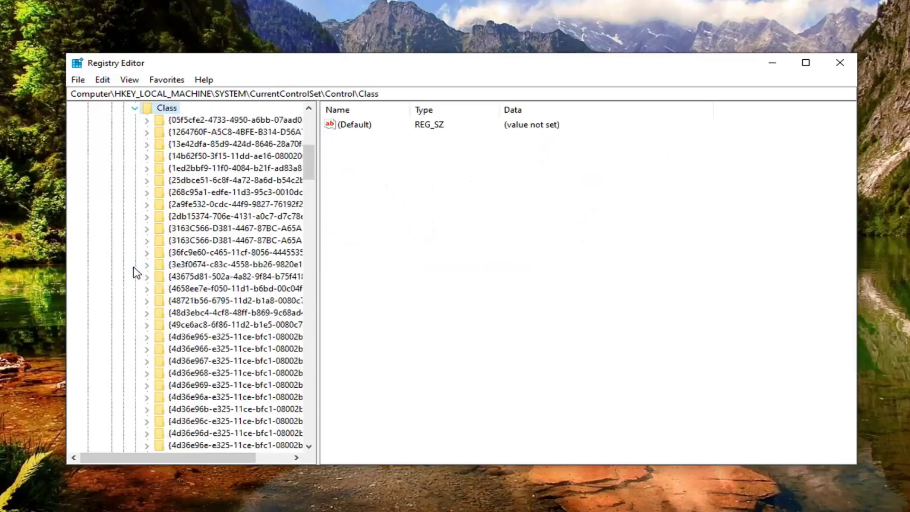
- Start a registry search from Class and copy the keyboard registry key 4D36E96B-E325-11CE-BFC1-08002BE10318 from the Notepad notes, without braces
left_click(107, 82)
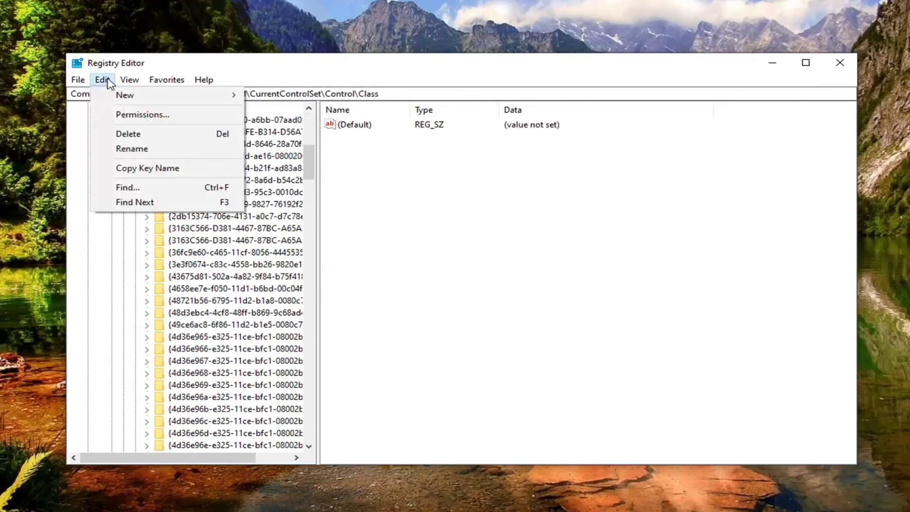
left_click(136, 190)
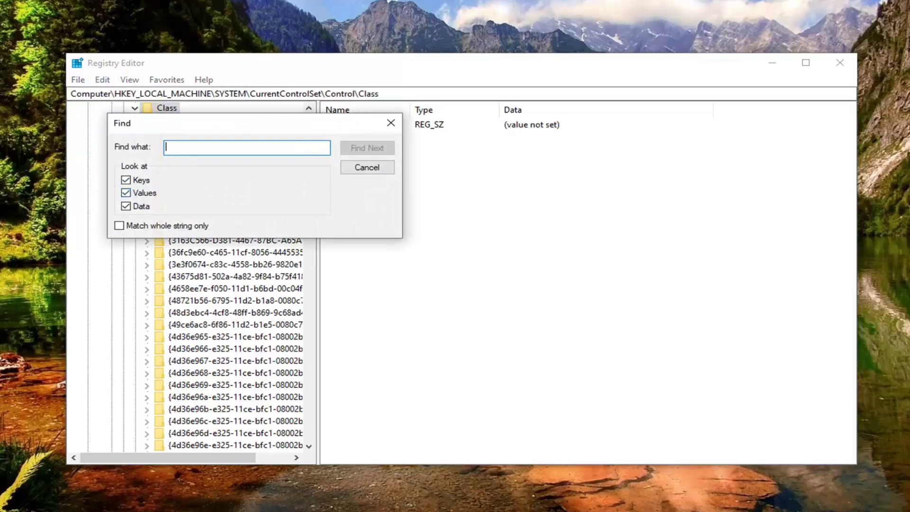
key("alt+Tab")
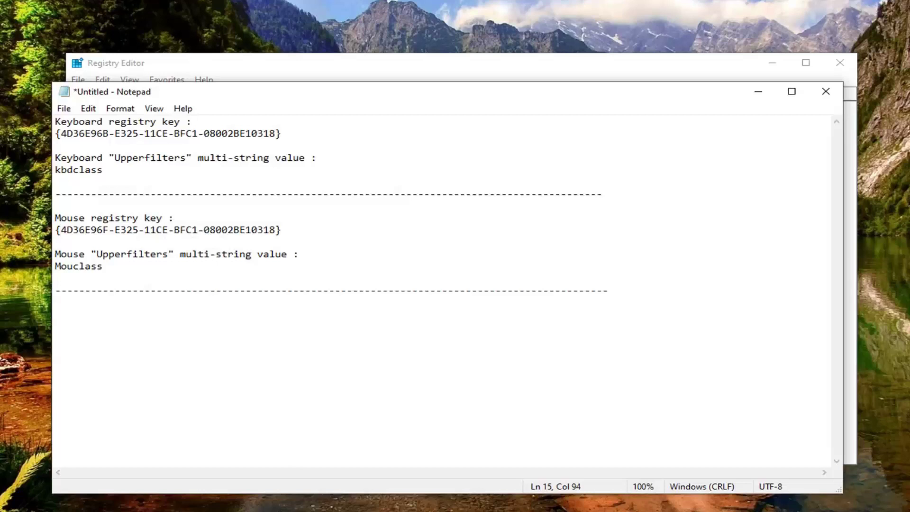
left_click_drag(60, 133, 276, 133)
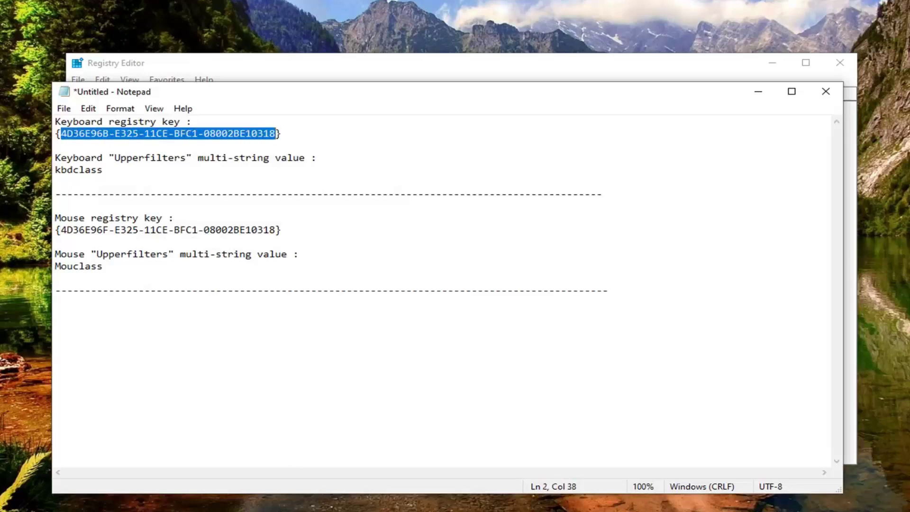
left_click_drag(276, 229, 61, 230)
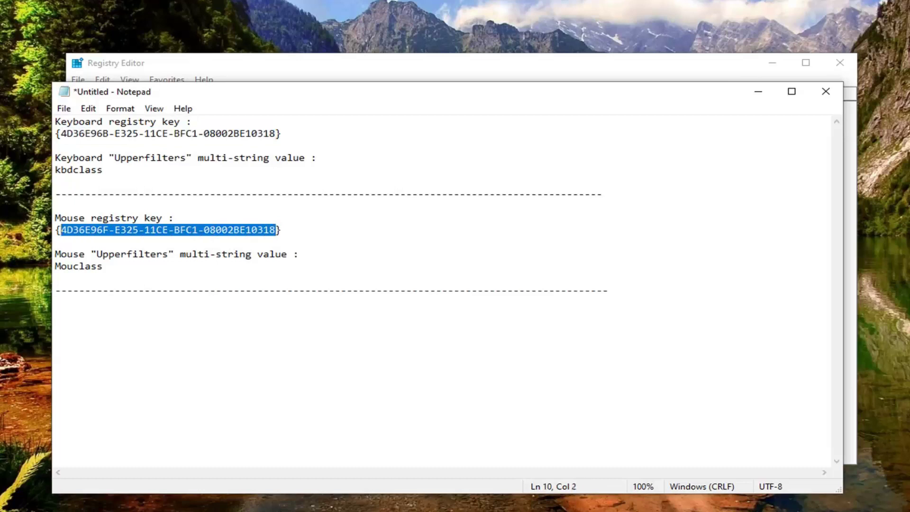
right_click(63, 230)
left_click(285, 206)
left_click_drag(275, 133, 67, 133)
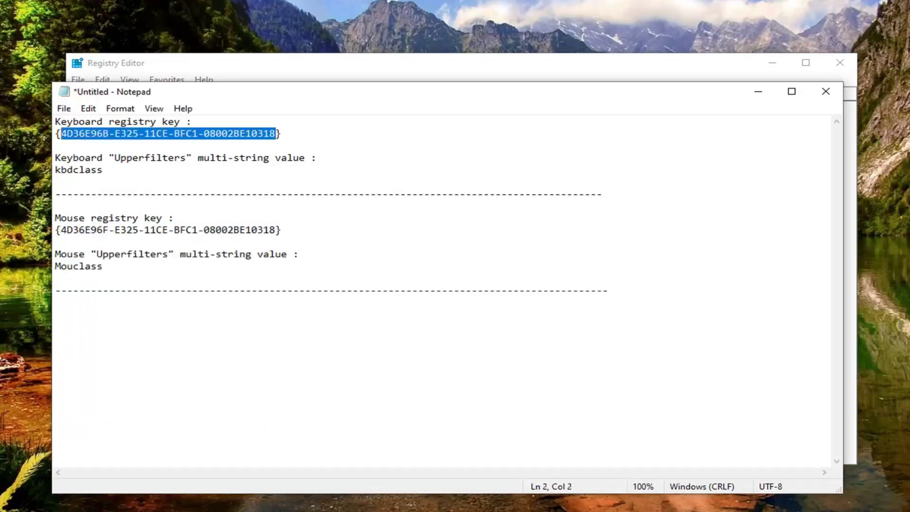
right_click(86, 134)
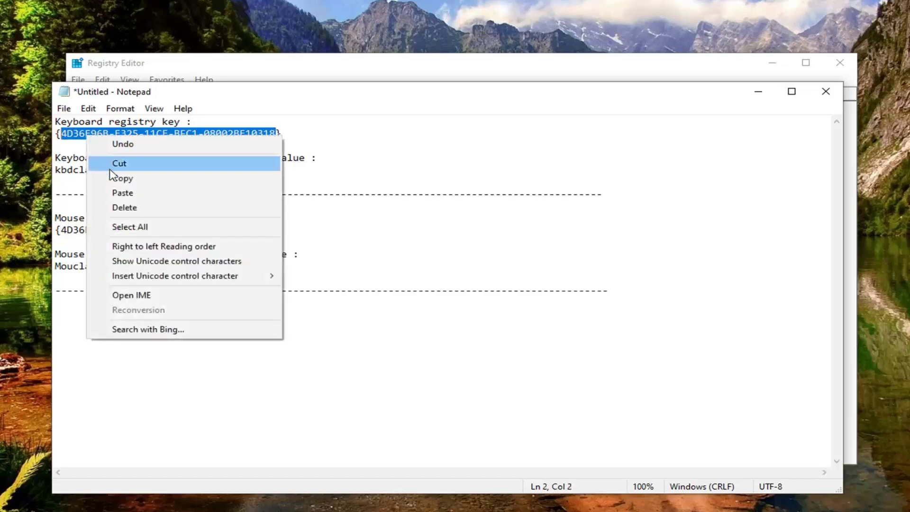
left_click(116, 180)
- Switch back to Registry Editor and search for the copied keyboard key 4D36E96B-E325-11CE-BFC1-08002BE10318
left_click(212, 68)
key("ctrl+f")
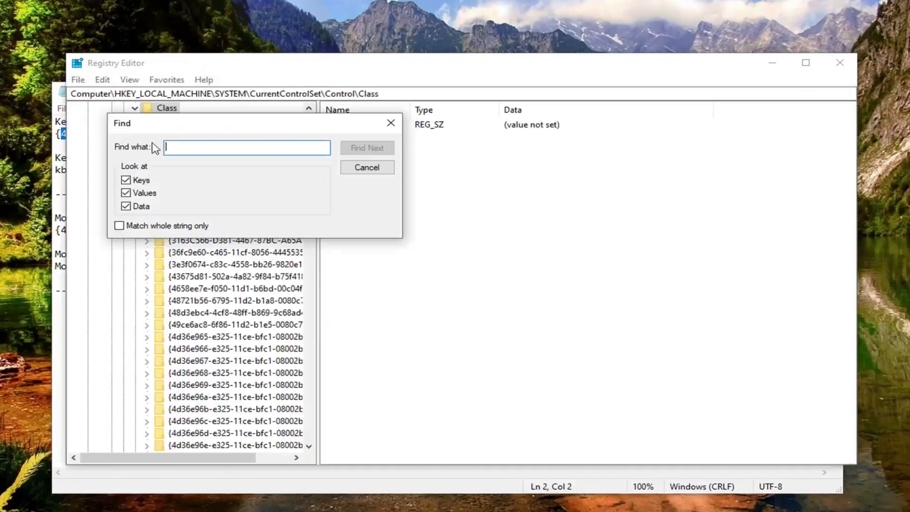
right_click(169, 148)
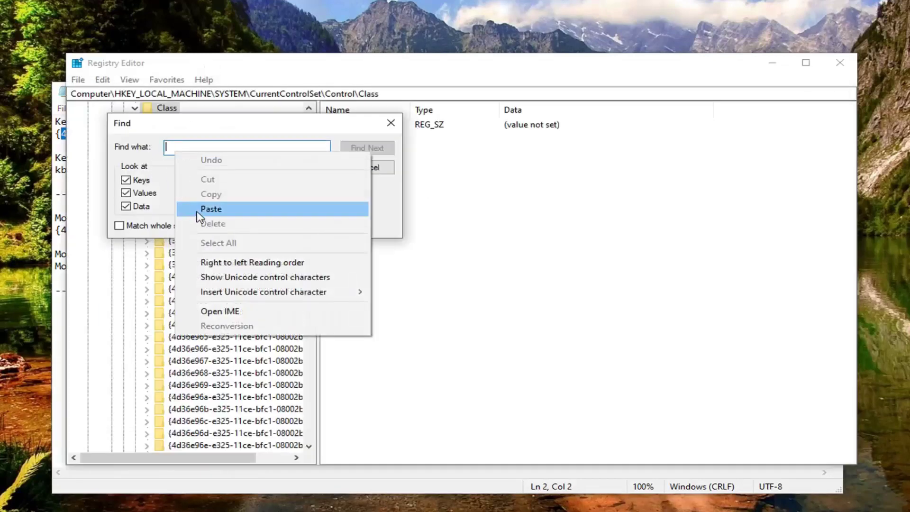
left_click(199, 208)
left_click(358, 149)
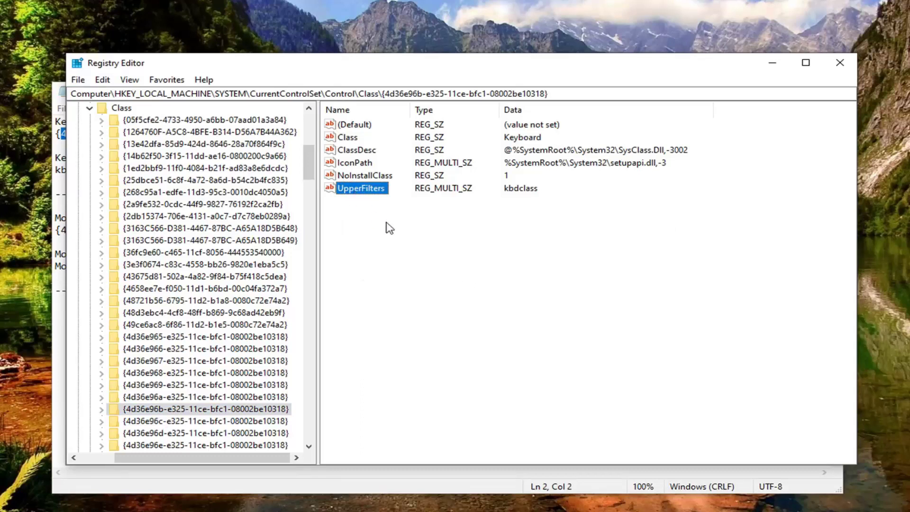
right_click(350, 213)
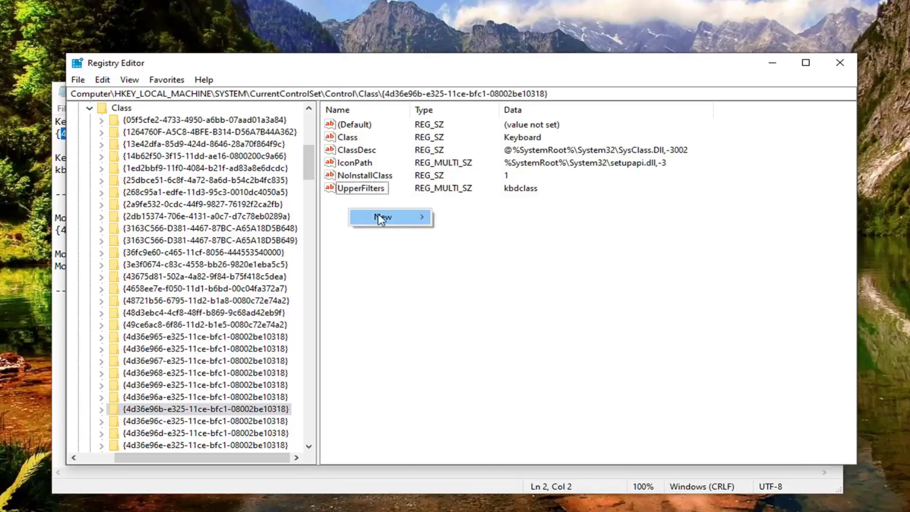
mouse_move(384, 220)
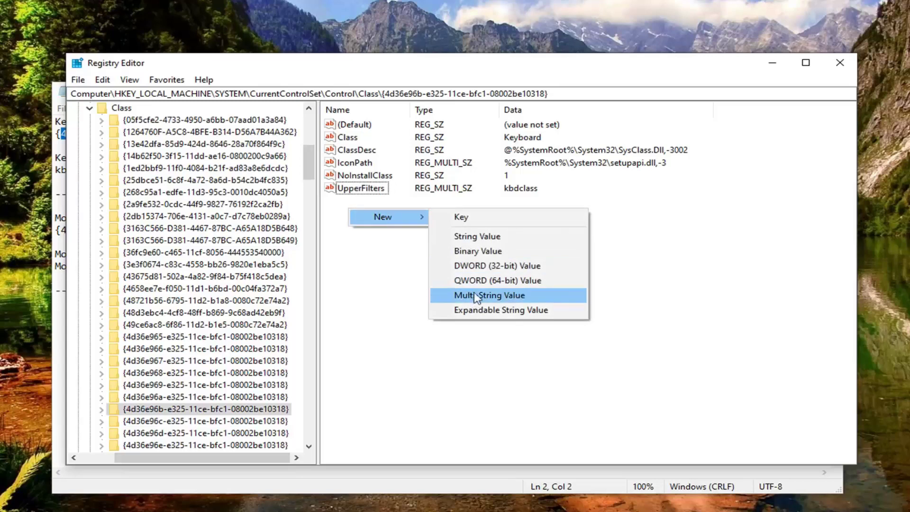
left_click(353, 286)
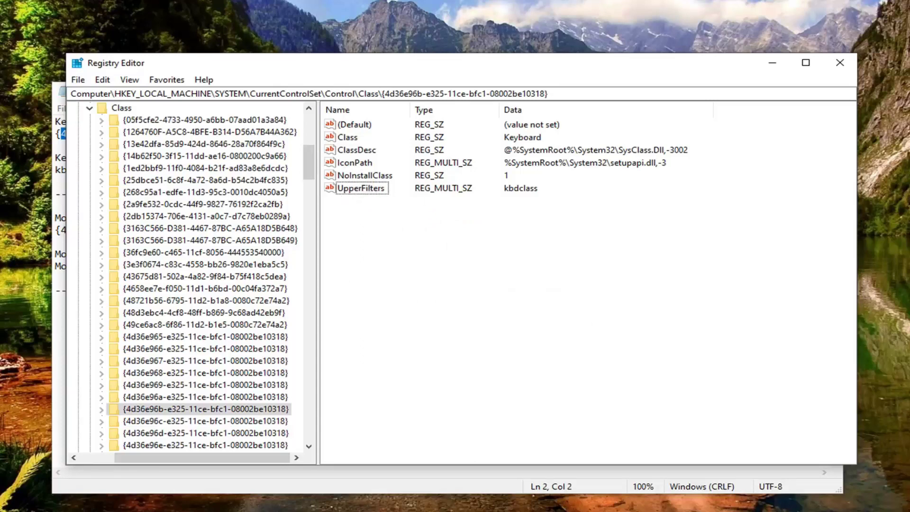
- Open the keyboard key's UpperFilters multi-string value for editing and clear its value data
double_click(364, 189)
key("End")
key("Return")
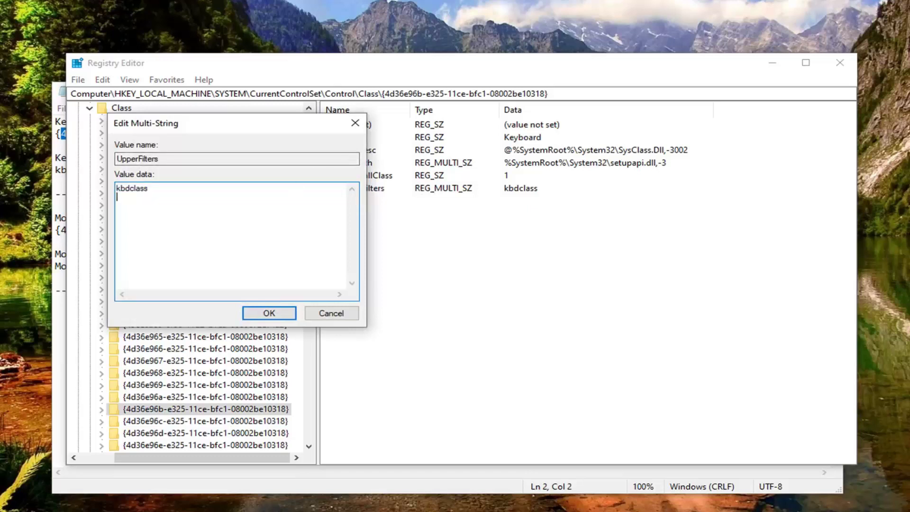
key("ctrl+a")
key("BackSpace")
- Switch to the Notepad notes and copy the keyboard UpperFilters value kbdclass
key("alt+Tab")
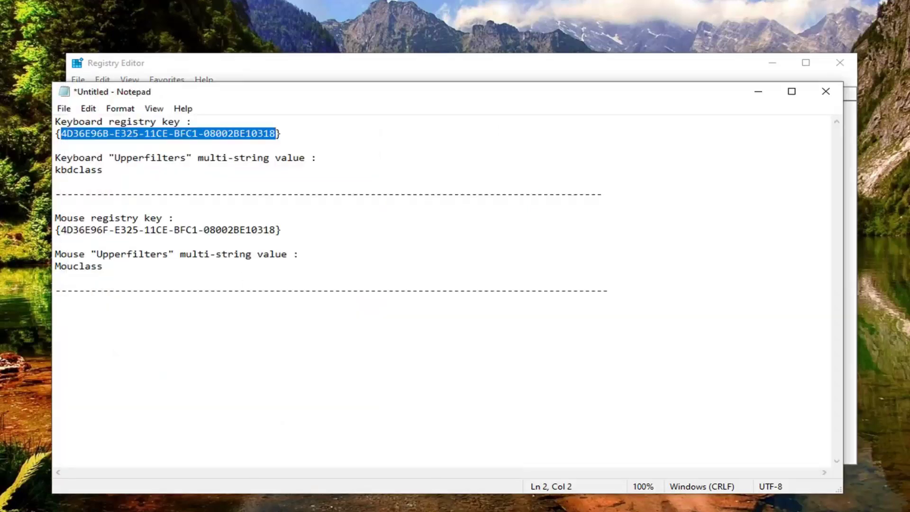
double_click(79, 170)
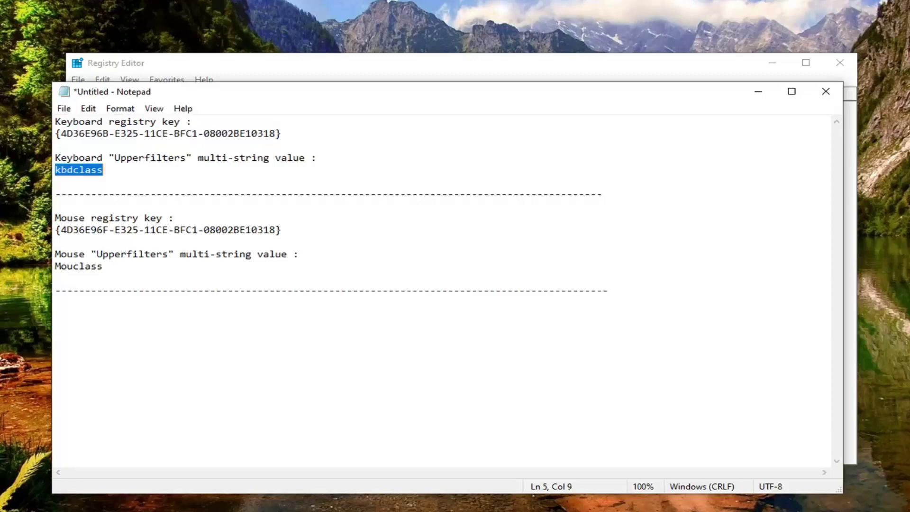
right_click(70, 169)
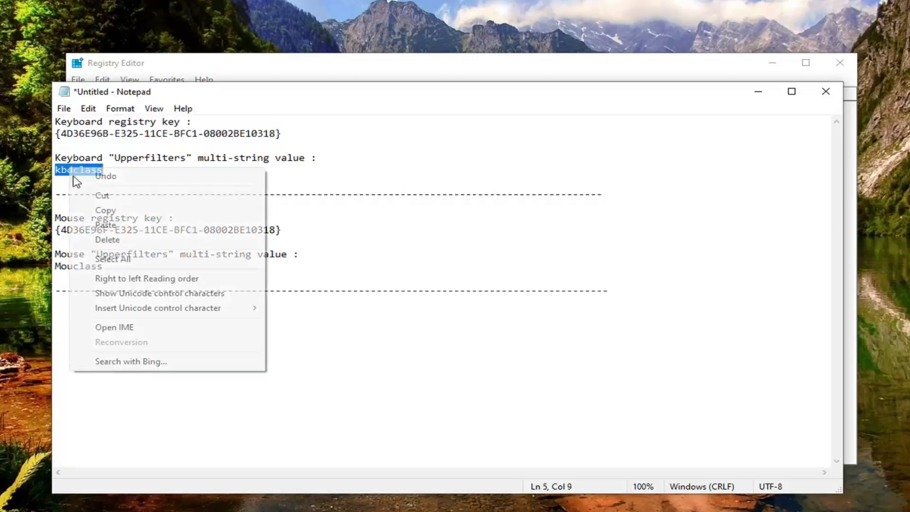
left_click(98, 209)
- Return to Registry Editor, paste kbdclass as the UpperFilters value data, and save it, accepting the removal of empty strings
left_click(249, 76)
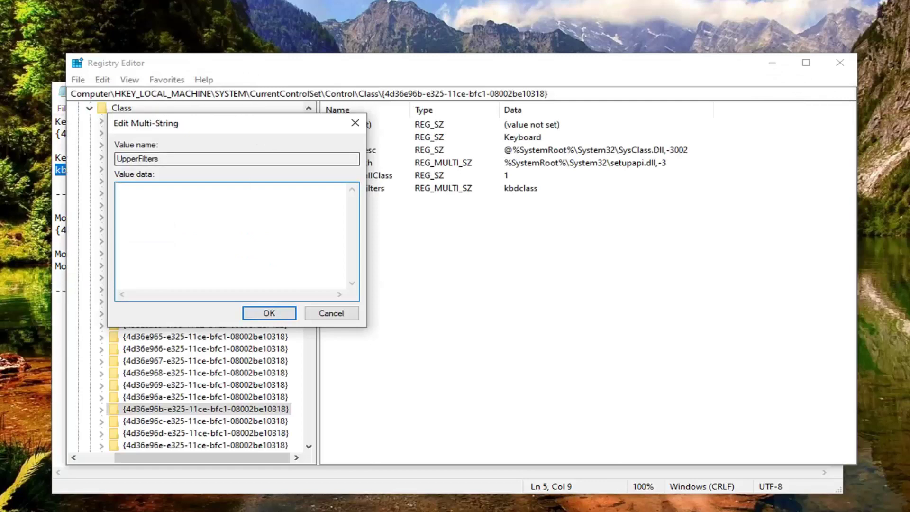
right_click(132, 192)
left_click(161, 254)
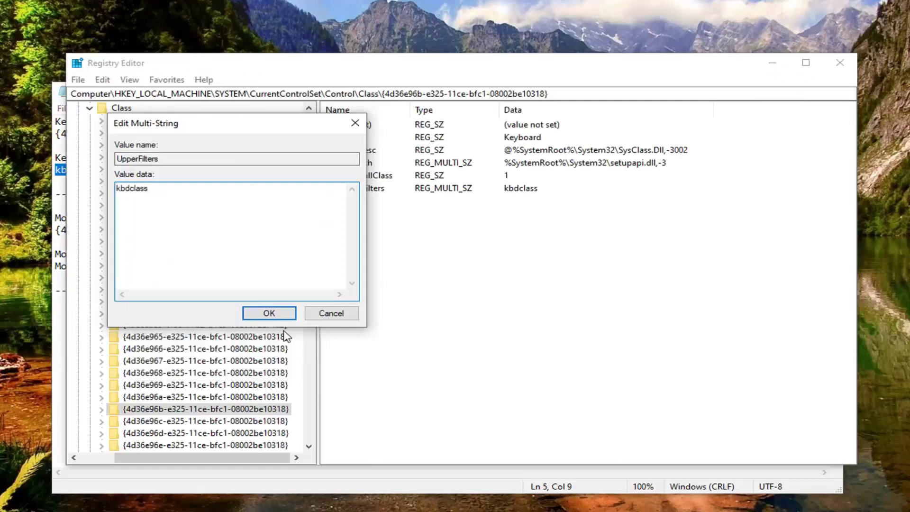
left_click(269, 312)
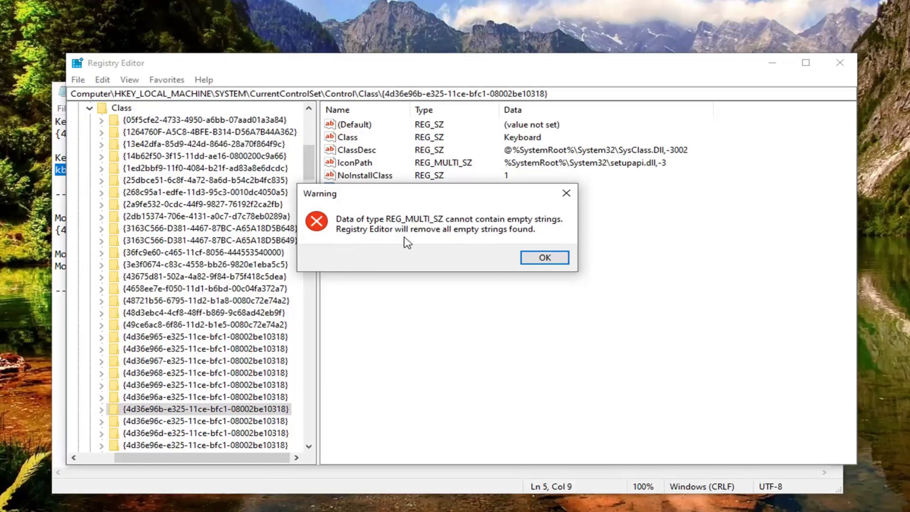
left_click(544, 258)
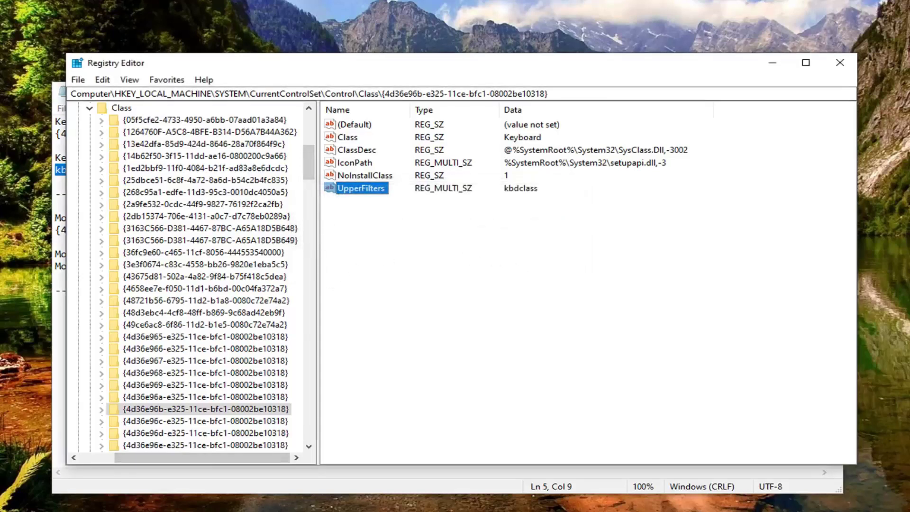
- Switch to the Notepad notes and copy the mouse registry key 4D36E96F-E325-11CE-BFC1-08002BE10318 without its braces
key("alt+Tab")
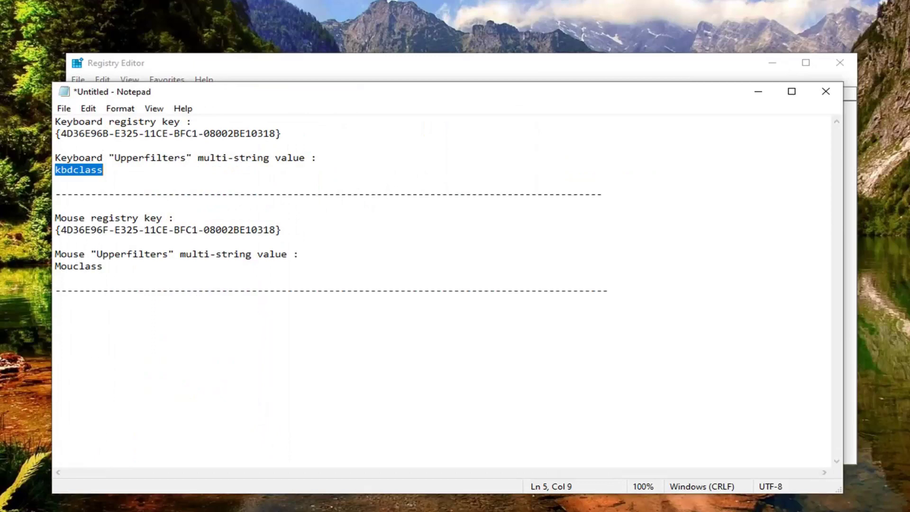
left_click_drag(274, 229, 60, 230)
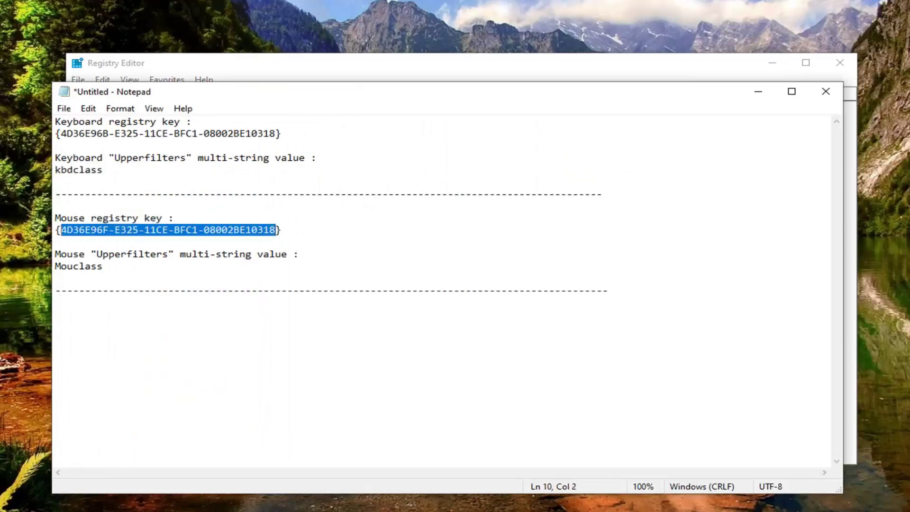
right_click(62, 231)
left_click(98, 274)
- Return to Registry Editor and search for the copied mouse key 4D36E96F-E325-11CE-BFC1-08002BE10318
left_click(206, 66)
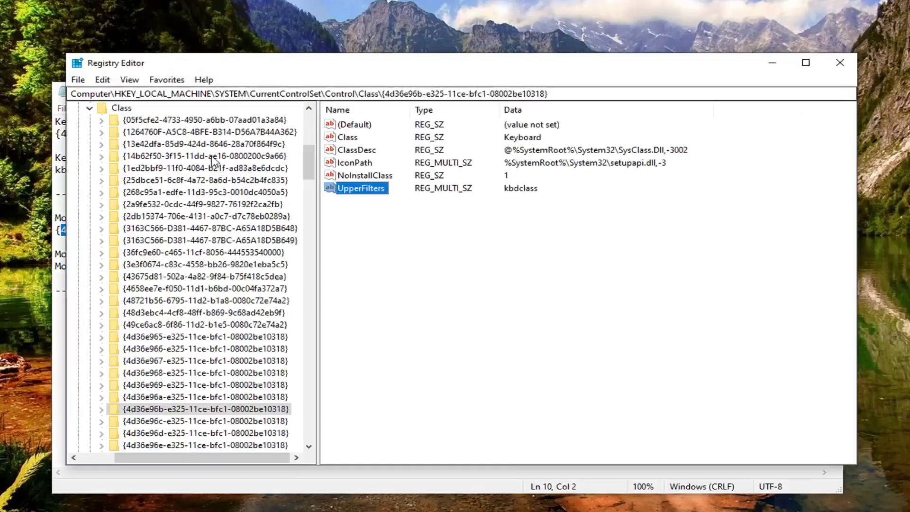
left_click(129, 79)
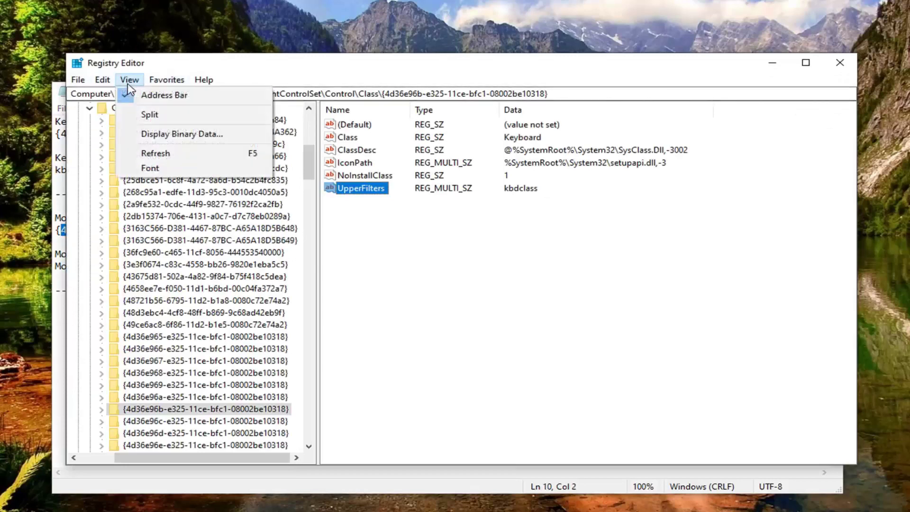
mouse_move(105, 86)
left_click(119, 222)
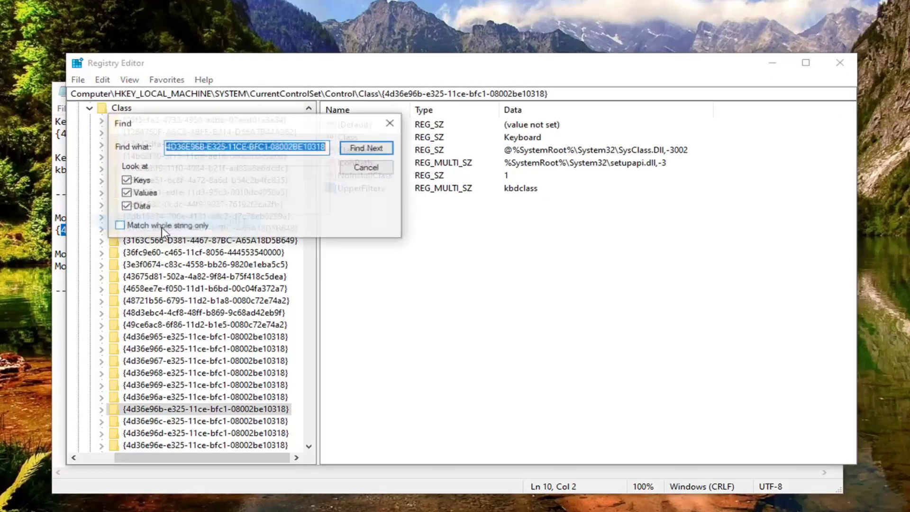
right_click(219, 148)
left_click(223, 197)
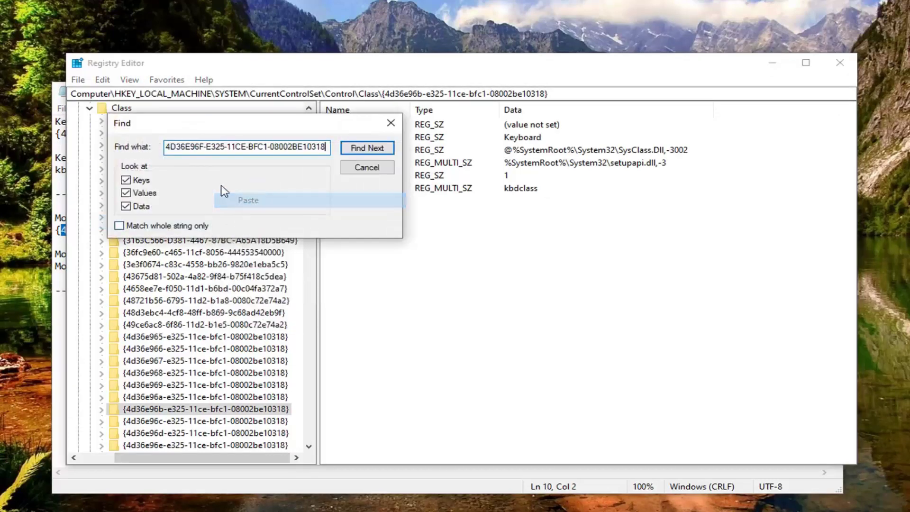
left_click(361, 150)
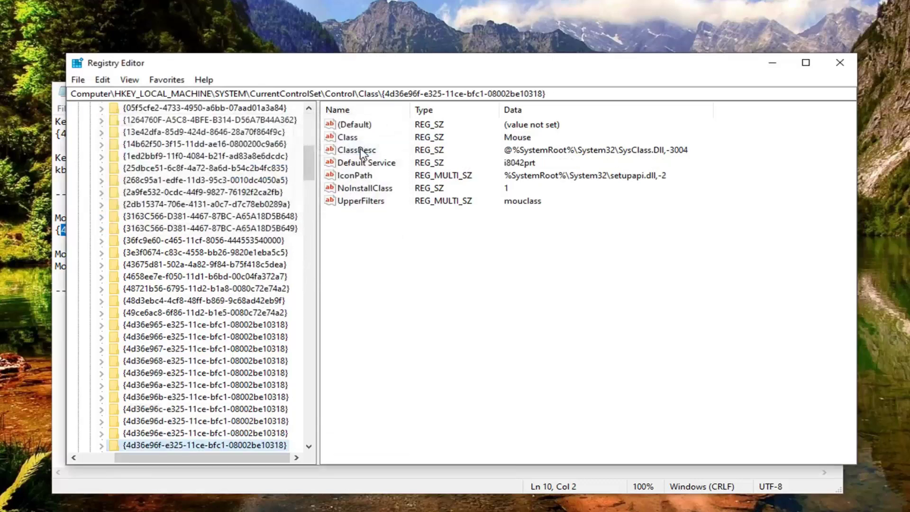
left_click(365, 205)
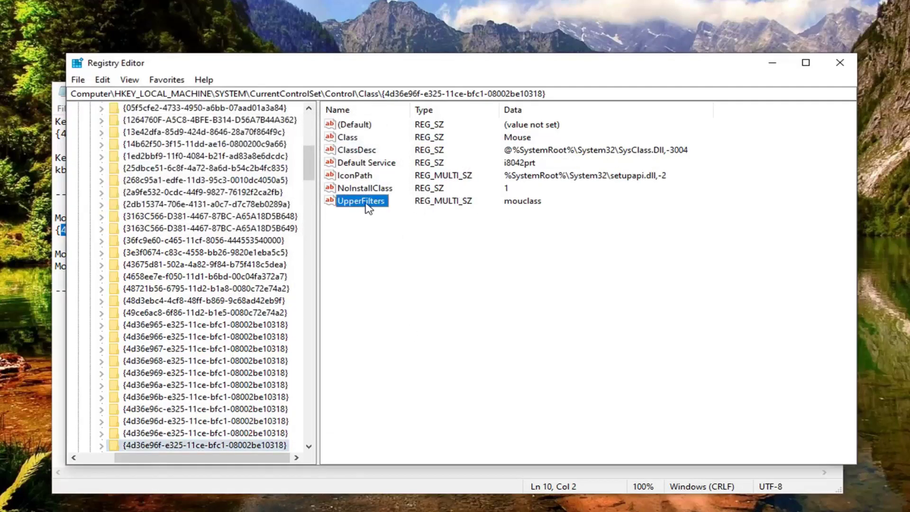
right_click(361, 234)
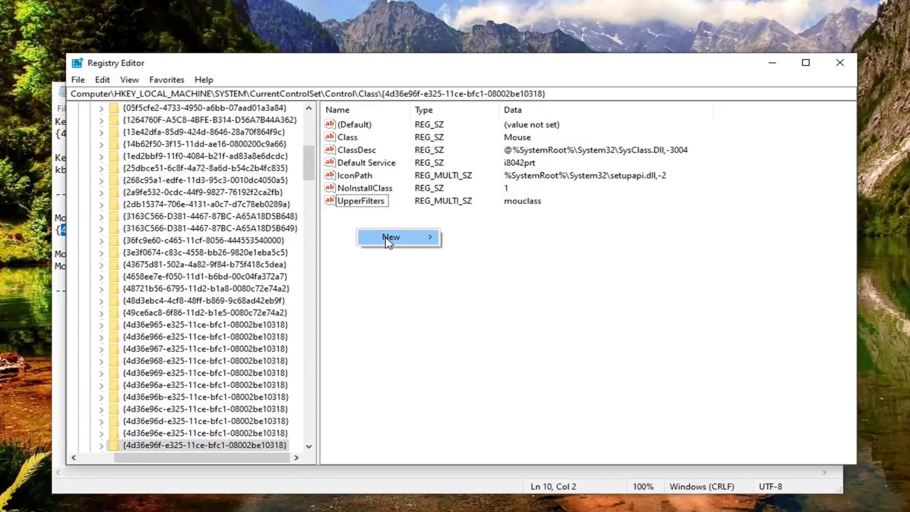
mouse_move(423, 242)
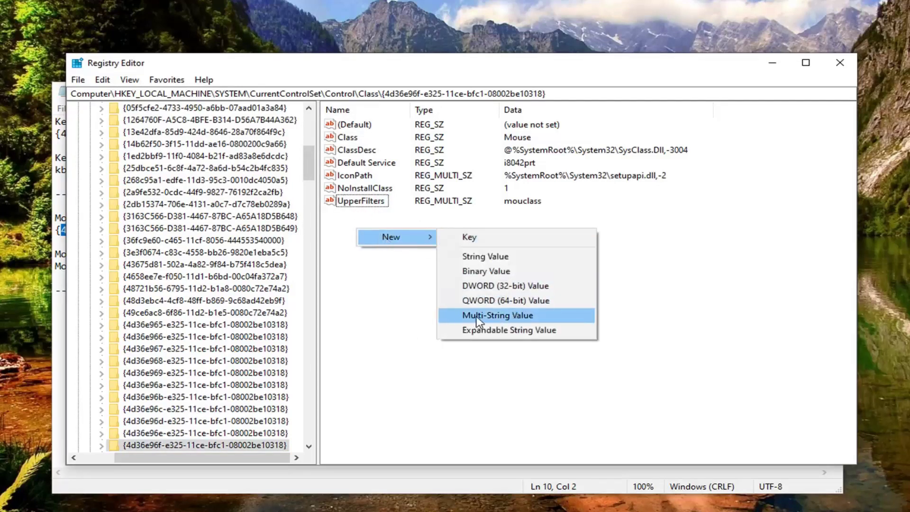
left_click(392, 341)
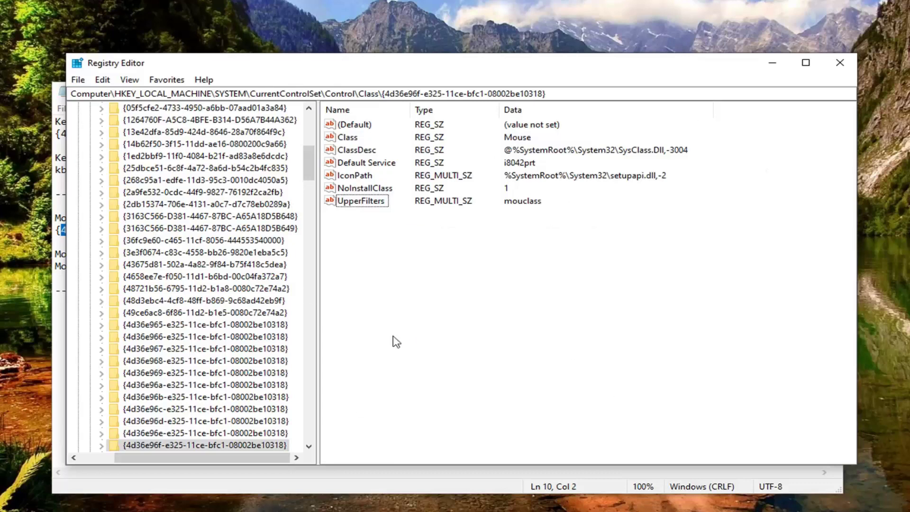
- Open the mouse key's UpperFilters multi-string value for editing, and copy Mouclass from the Notepad notes
left_click(355, 203)
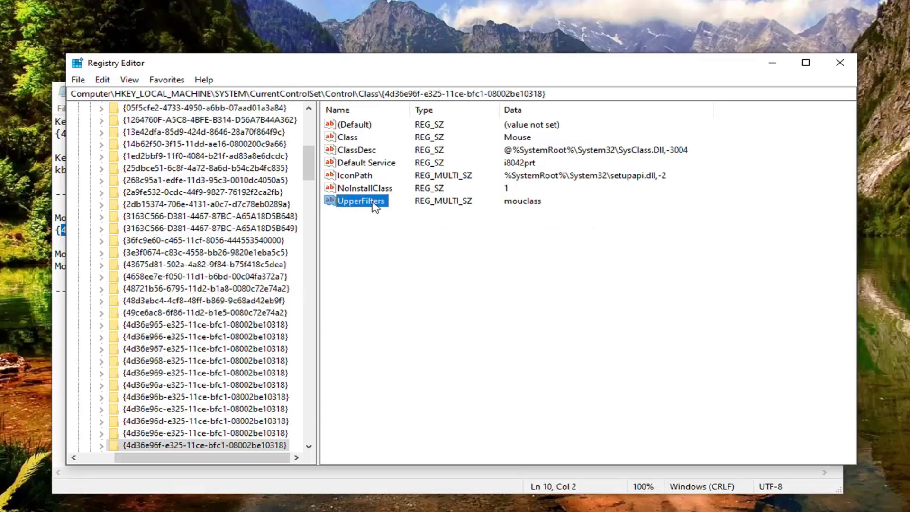
double_click(355, 204)
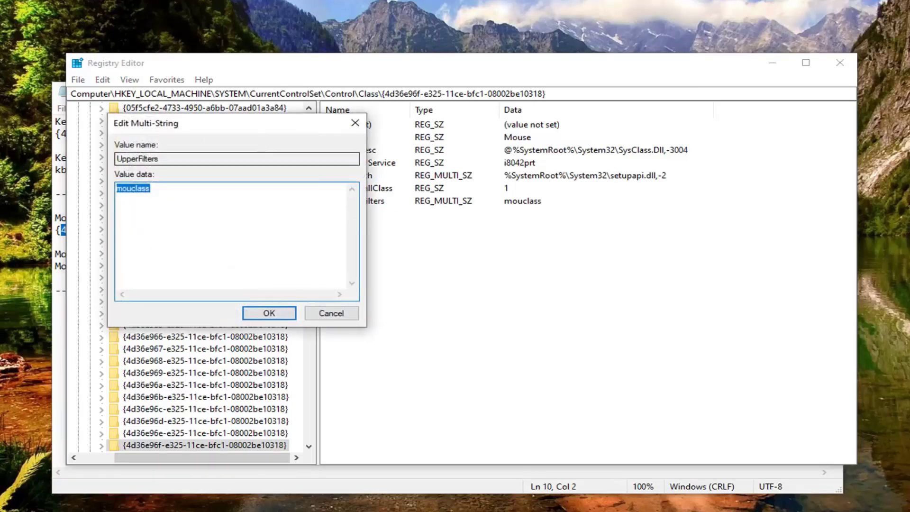
key("alt+Tab")
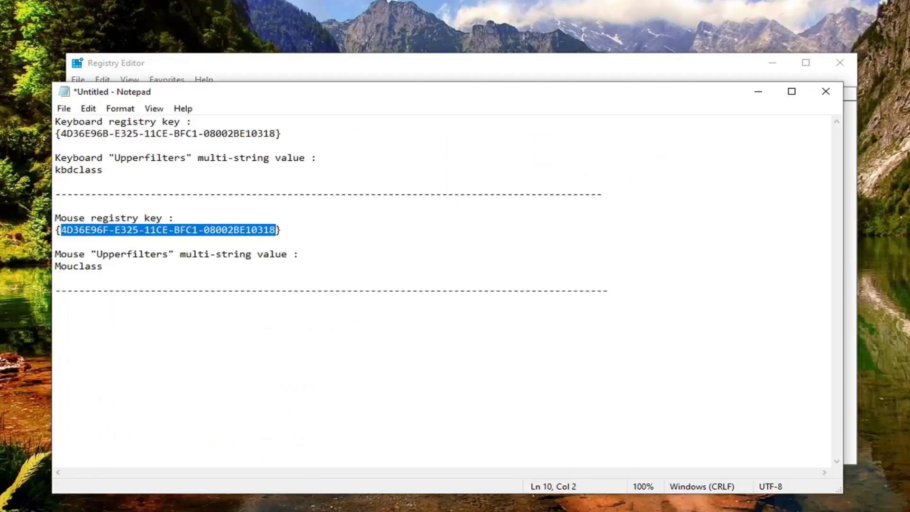
double_click(78, 266)
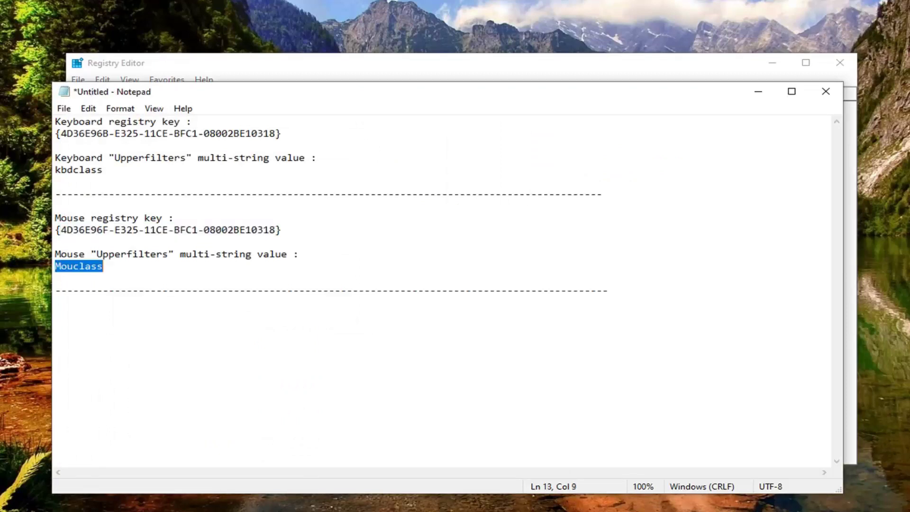
right_click(98, 267)
left_click(125, 309)
- Return to Registry Editor, replace the UpperFilters value data with the copied Mouclass, and make its first letter lowercase so it reads mouclass
left_click(758, 92)
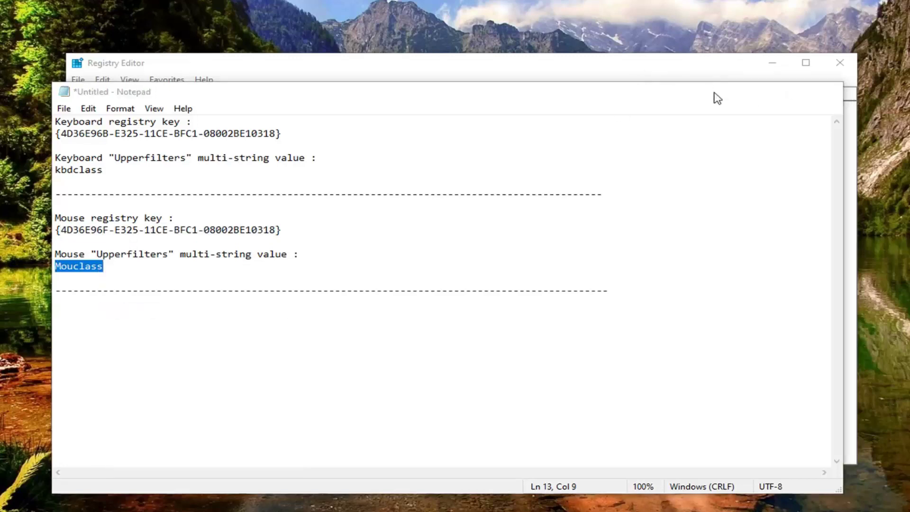
double_click(134, 188)
right_click(142, 190)
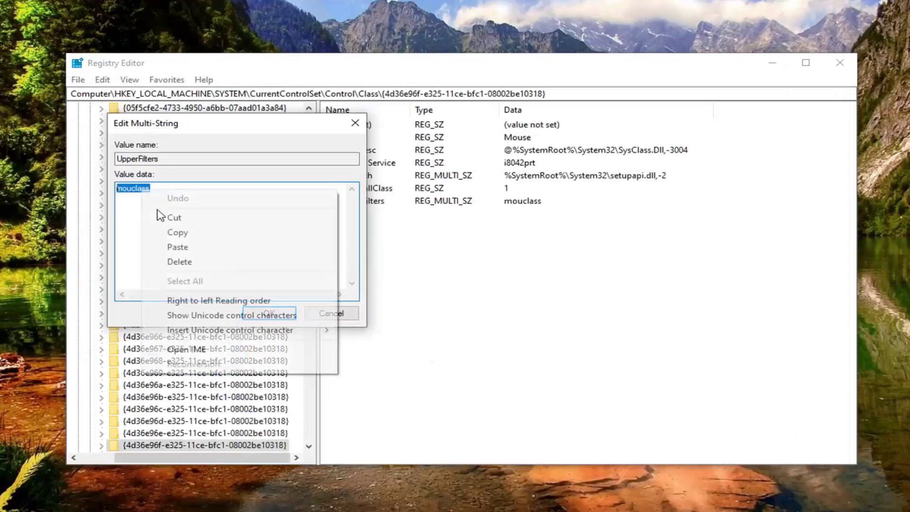
left_click(177, 247)
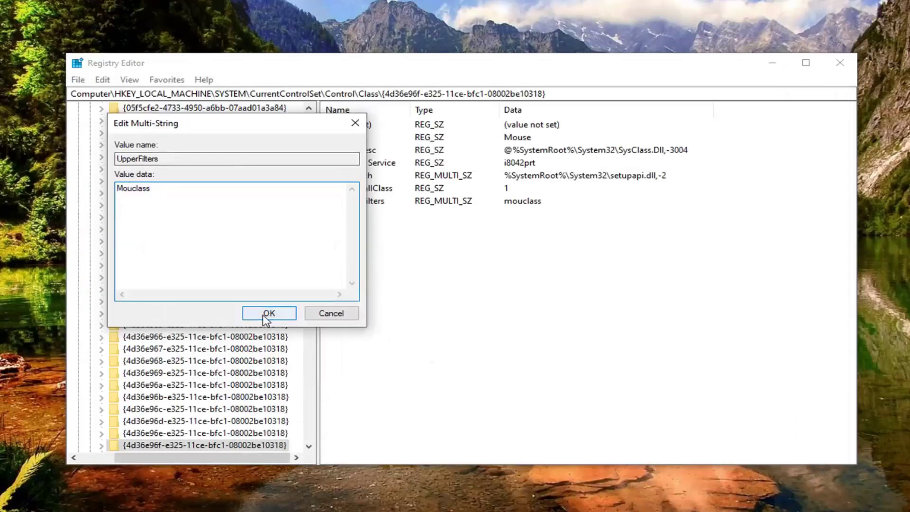
left_click_drag(122, 189, 116, 195)
type("m")
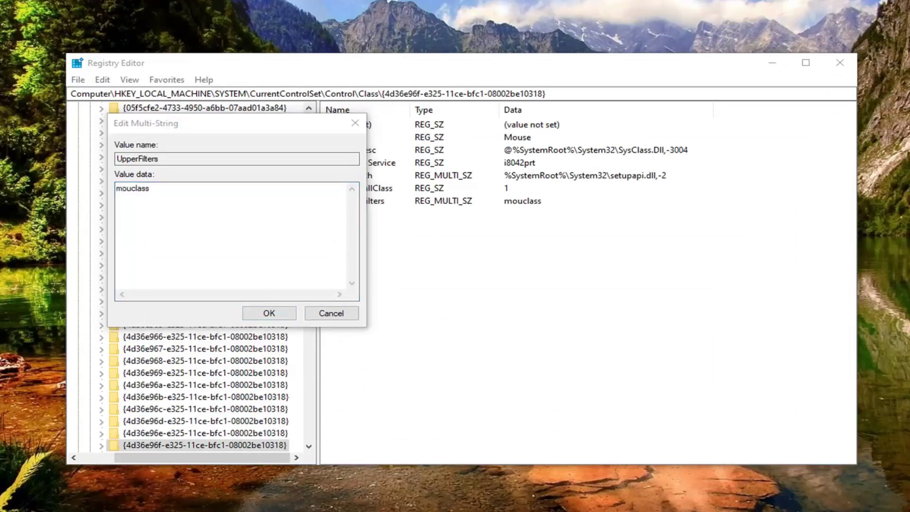
- Revisit and minimize the Notepad notes, and save the mouse key's UpperFilters value, accepting the removal of empty strings
key("alt+Tab")
left_click(71, 267)
right_click(72, 267)
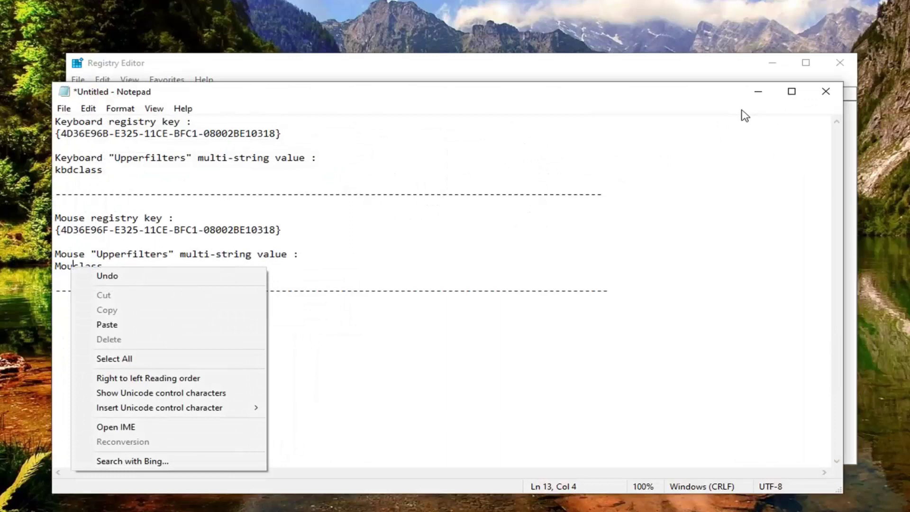
left_click(760, 89)
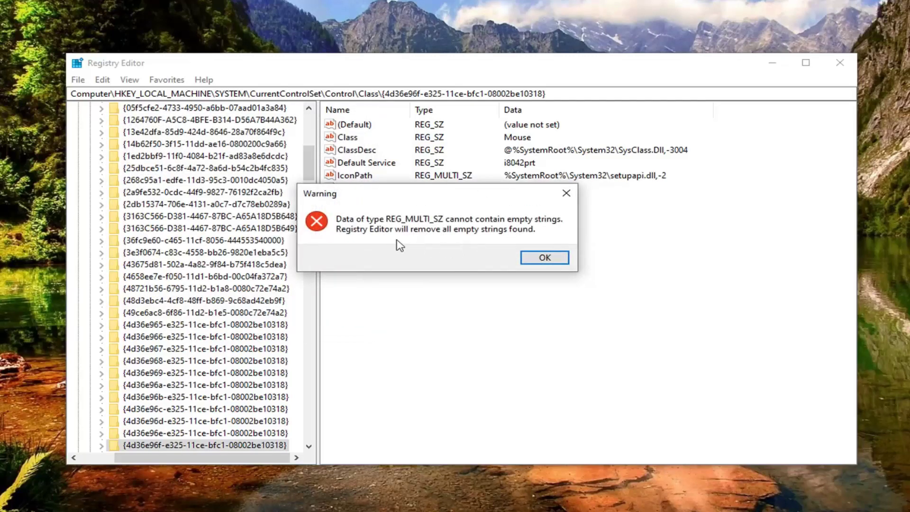
left_click(531, 256)
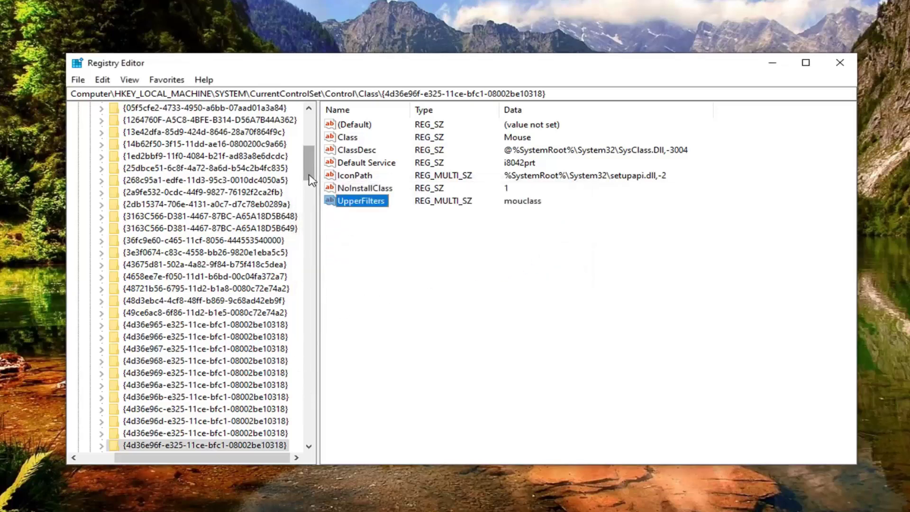
- Collapse the Class, Control, CurrentControlSet, SYSTEM and HKEY_LOCAL_MACHINE branches, select Computer, and close Registry Editor
left_click_drag(309, 174, 306, 139)
left_click(90, 421)
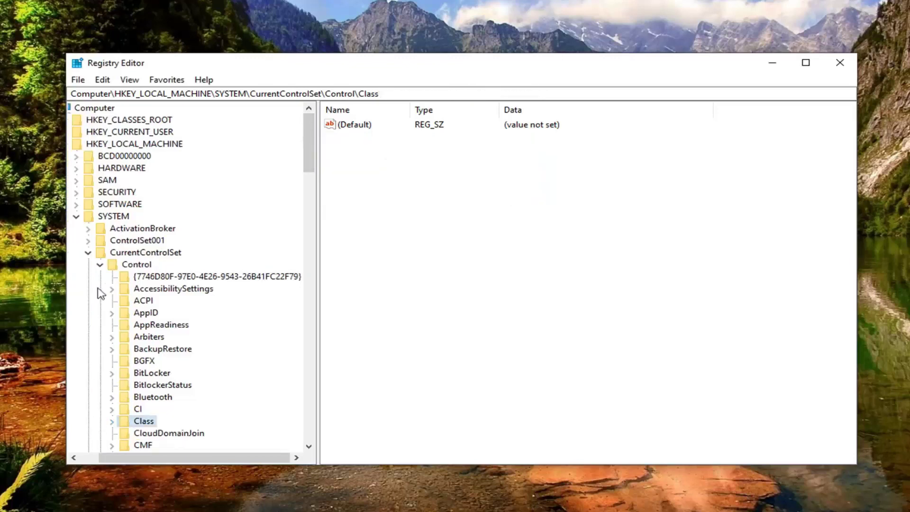
left_click(101, 264)
left_click(110, 252)
left_click(99, 216)
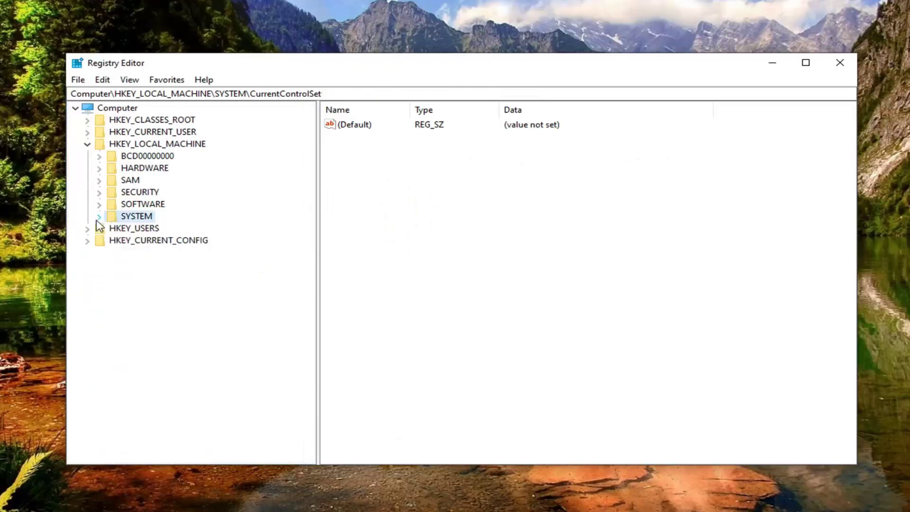
left_click(87, 144)
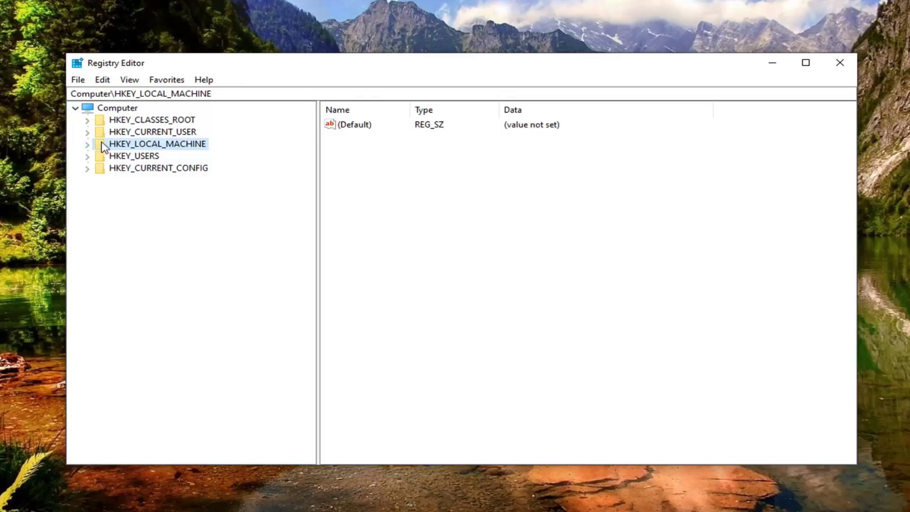
left_click(116, 109)
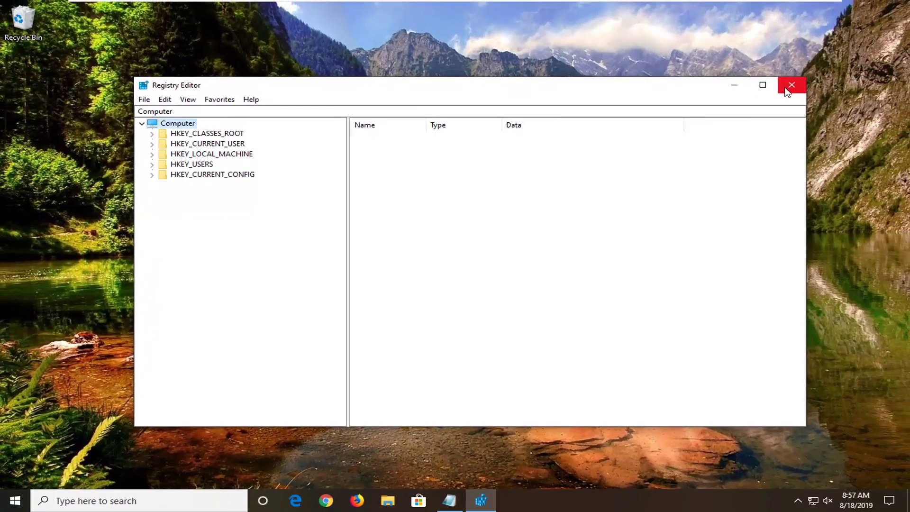
left_click(791, 86)
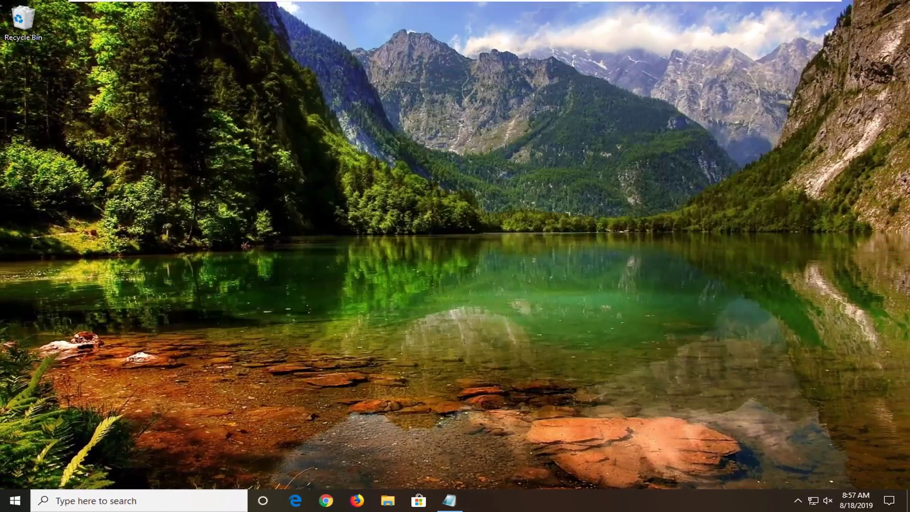